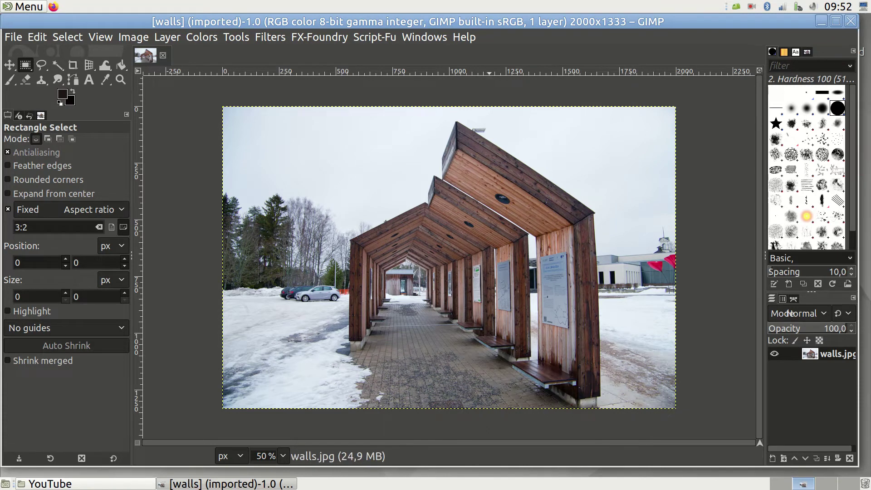
Step: Apply Lens Distortion with Main at -15,43, comparing against the original before confirming
key(alt+r)
key(Down)
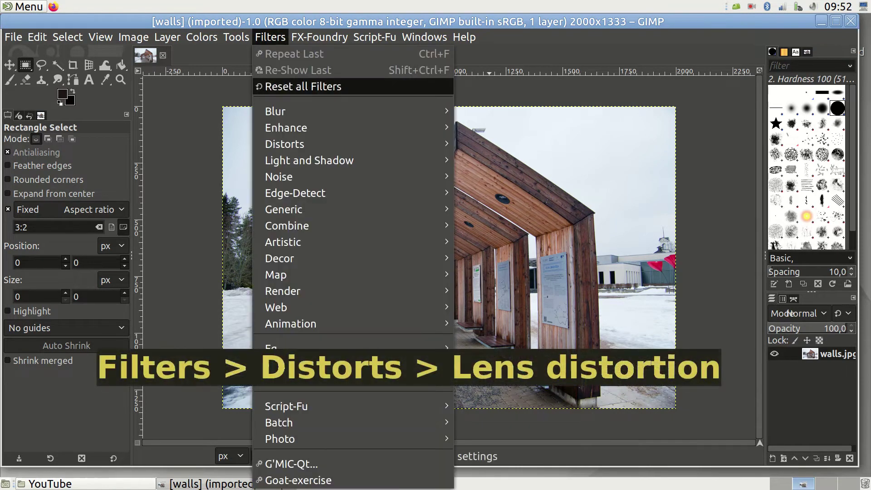
key(Down)
key(Down)
key(Down)
key(Right)
key(Down)
key(Down)
key(Down)
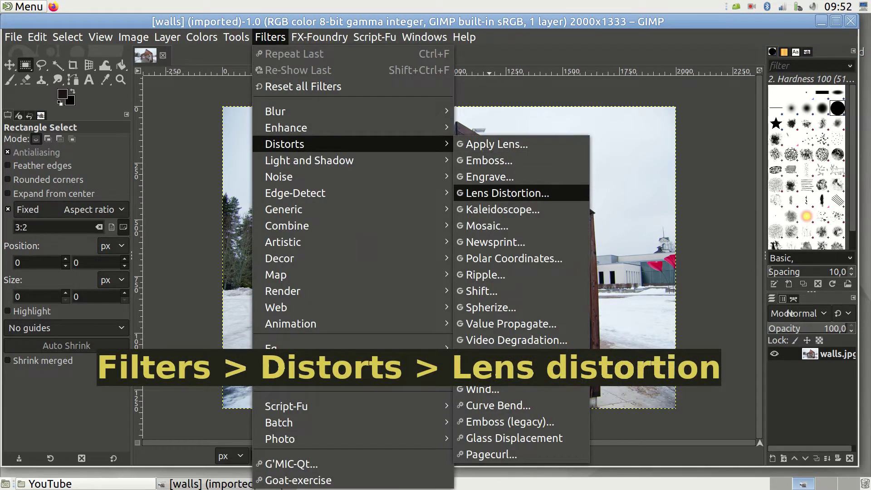
key(Return)
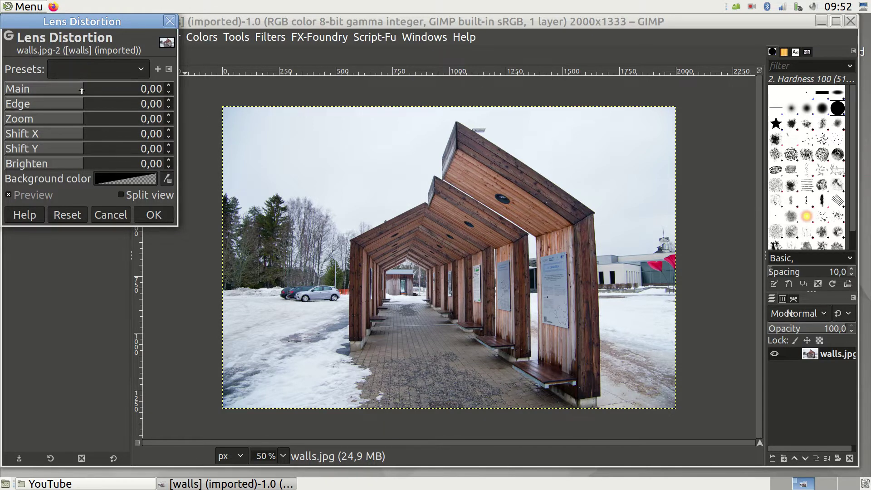
mouse_move(81, 93)
mouse_down()
mouse_move(87, 90)
mouse_move(71, 91)
mouse_up()
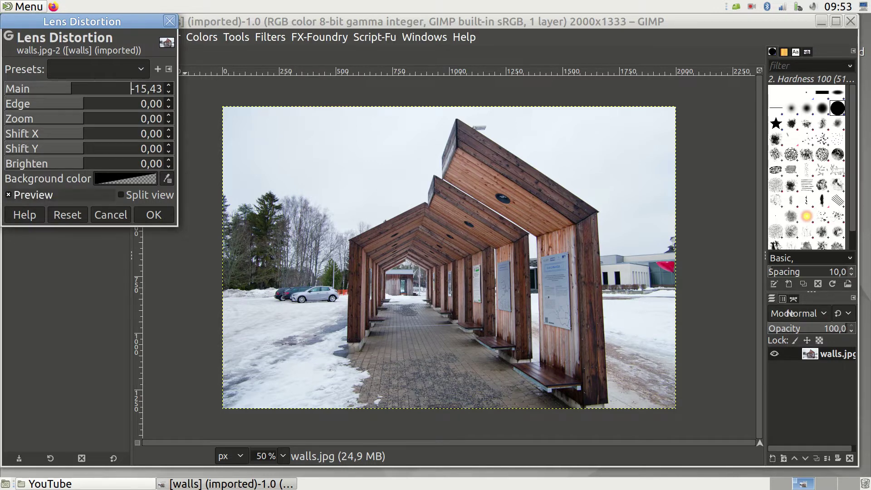
key(alt+p)
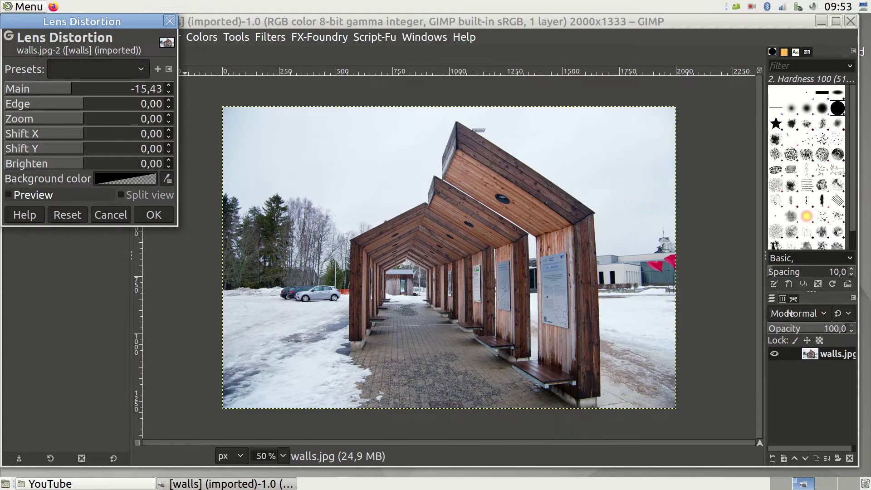
key(alt+p)
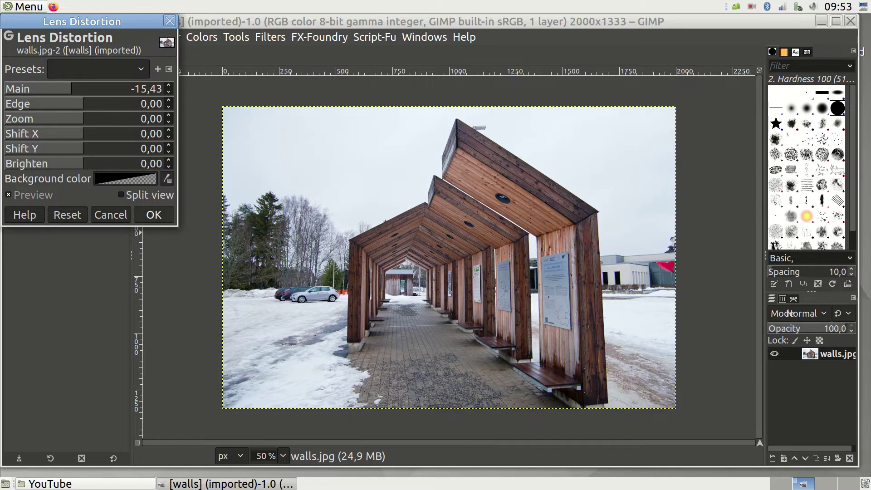
click(154, 215)
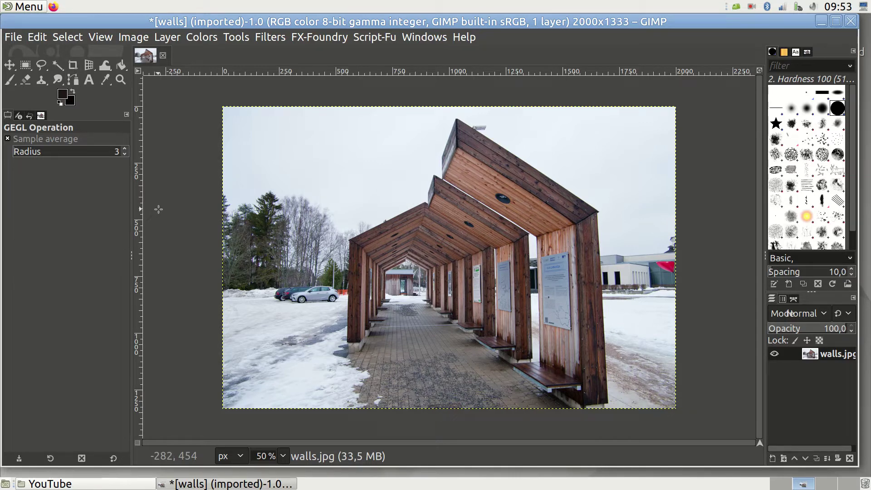
Step: Start the 3D Transform tool, try a Y tilt, and return Angle Y to 0
key(alt+t)
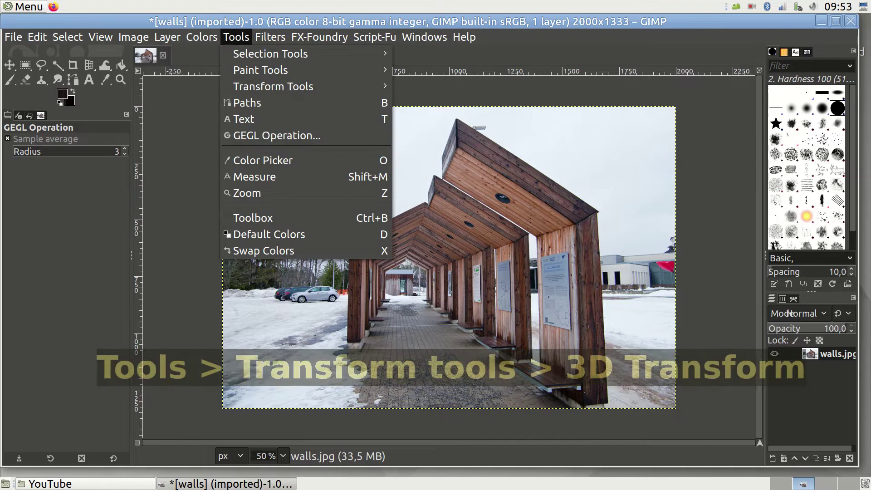
key(Down)
key(Down)
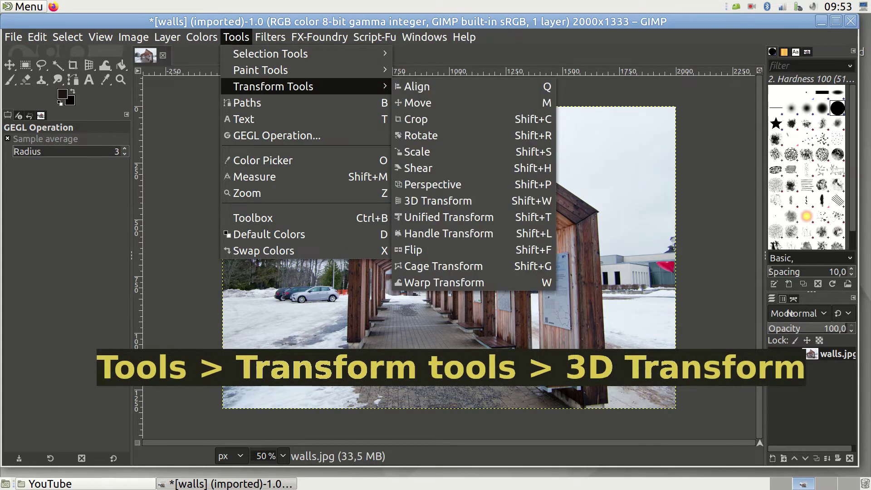
key(Right)
key(Down)
key(Down)
key(Down)
key(Down)
key(Down)
key(Down)
key(Down)
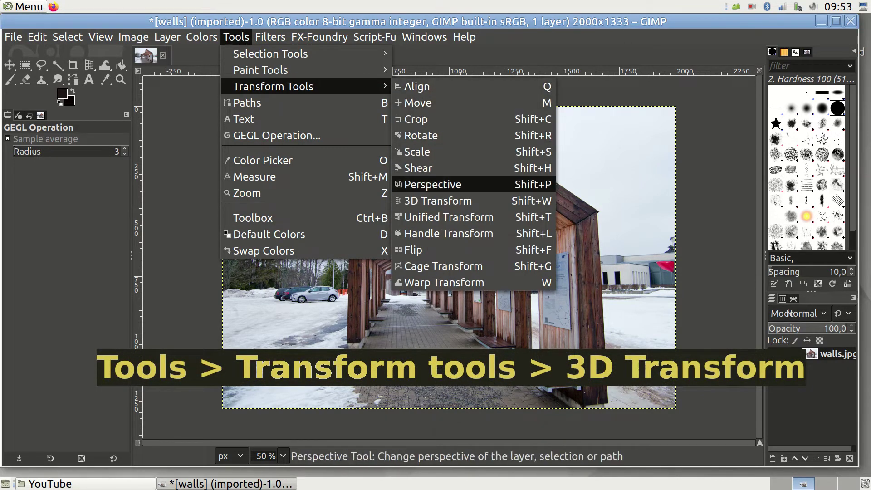
key(Return)
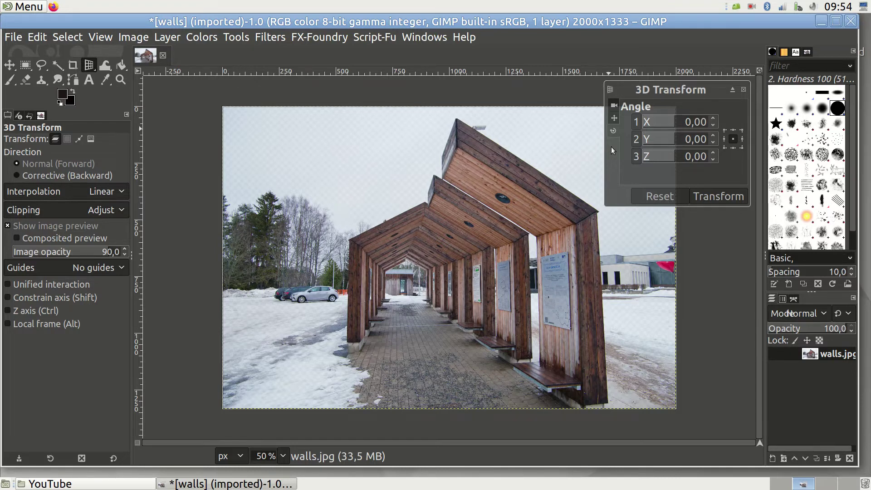
click(714, 143)
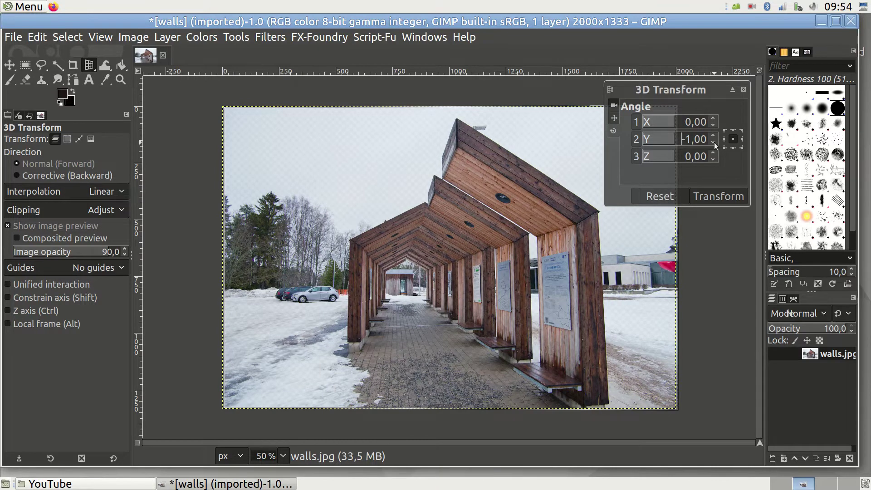
click(714, 143)
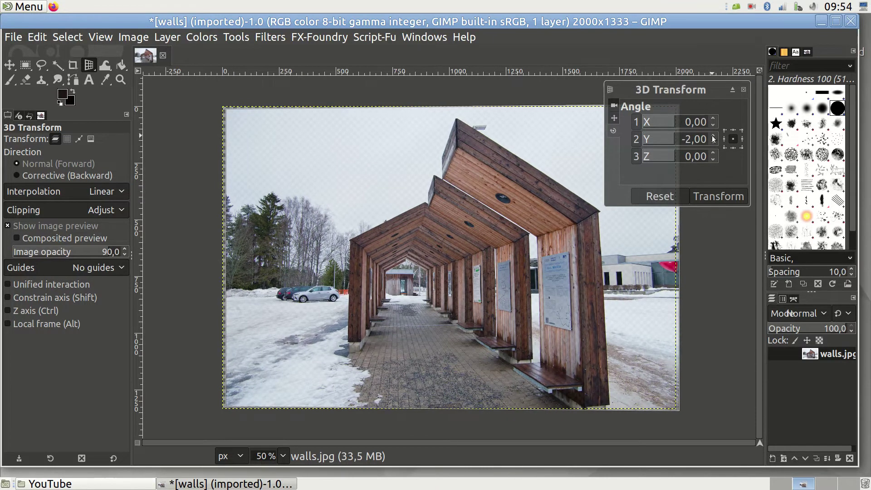
click(713, 136)
click(713, 136)
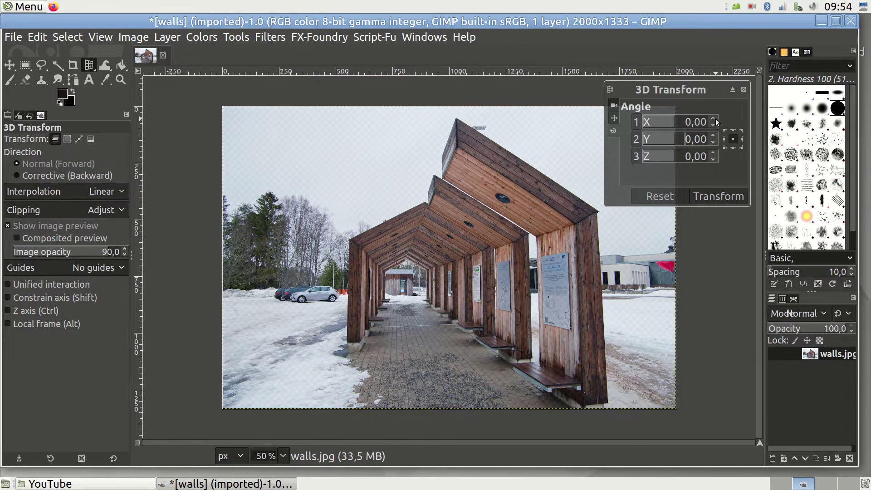
Step: Set Angle X to -9 degrees and apply the 3D transform
click(715, 118)
click(714, 119)
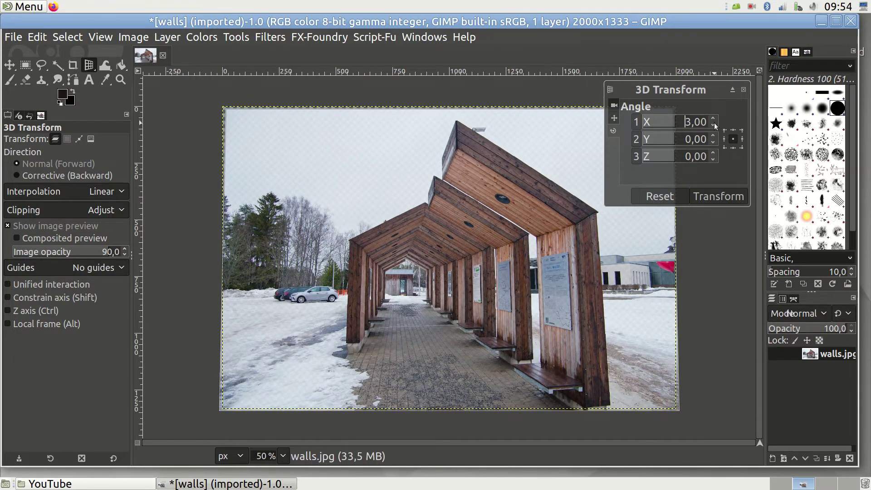
click(713, 123)
click(713, 124)
click(713, 123)
click(713, 123)
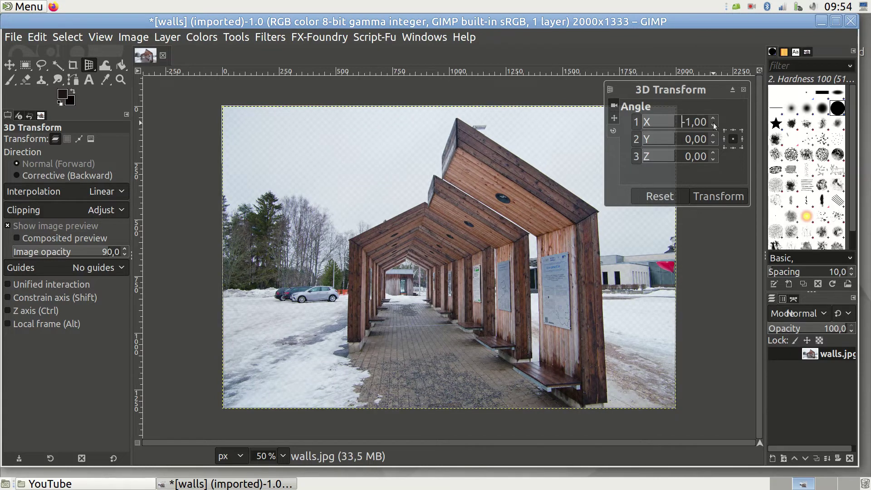
click(714, 123)
click(713, 123)
click(713, 122)
click(714, 123)
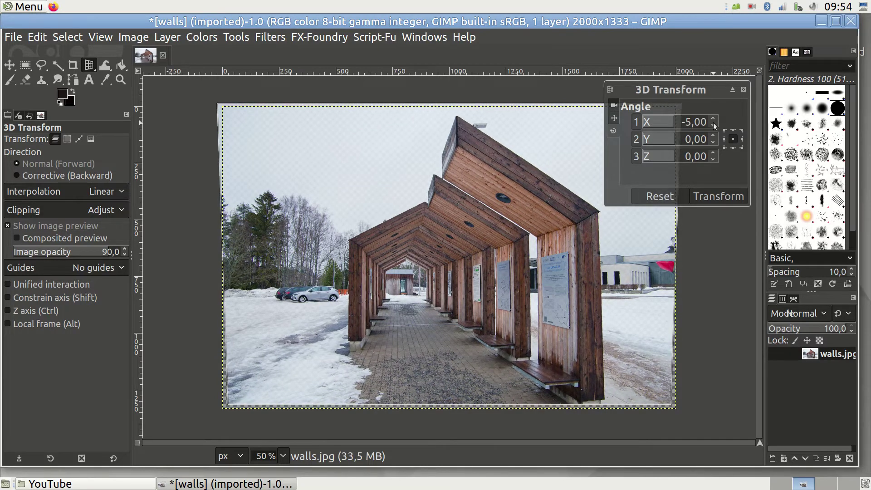
click(713, 122)
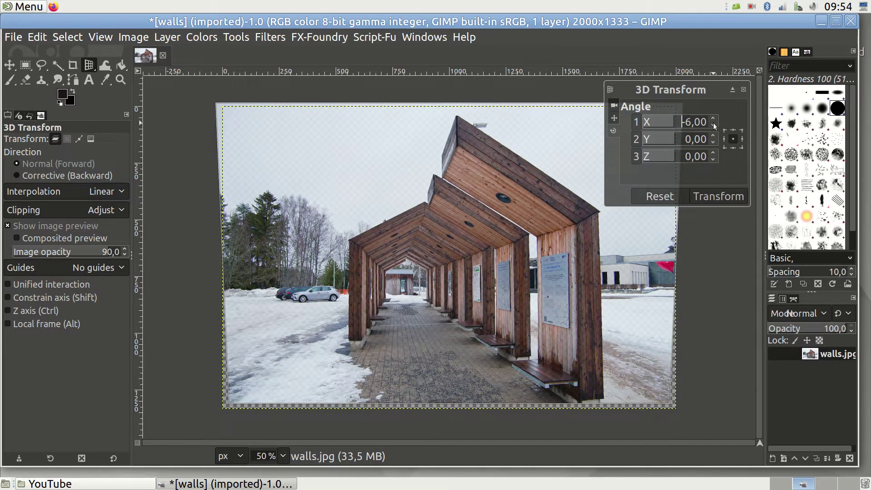
click(713, 122)
click(713, 123)
click(713, 123)
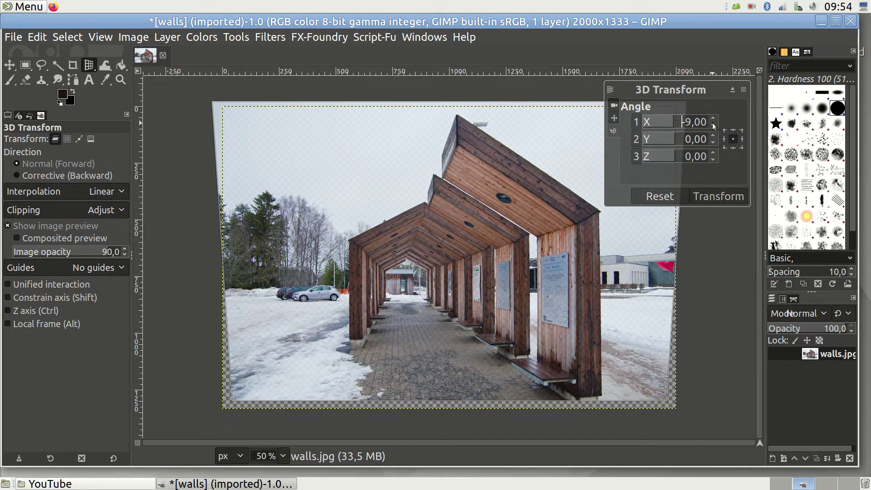
click(719, 197)
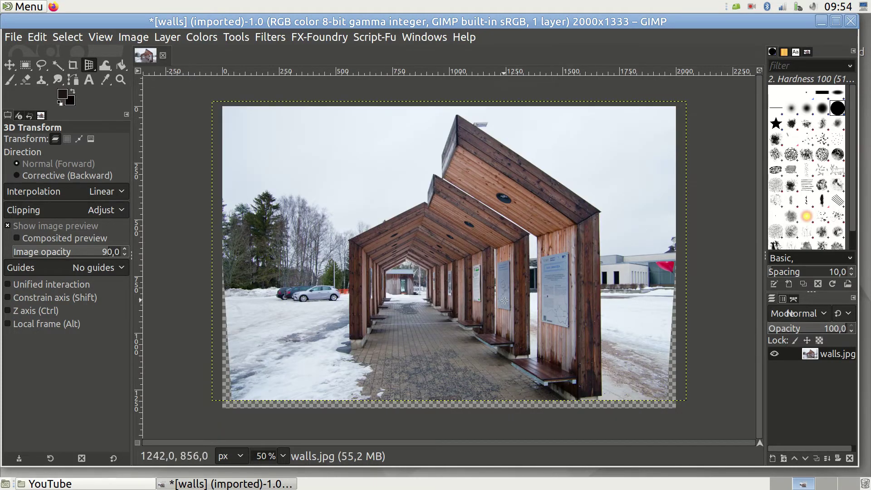
Step: Select a 1905×1270 3:2 rectangle inside the transparent corners and crop to it
key(r)
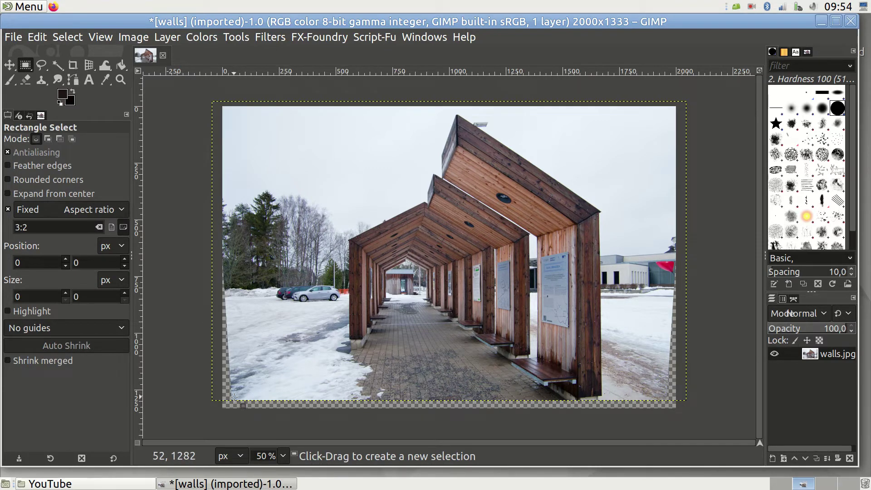
drag(234, 397, 587, 109)
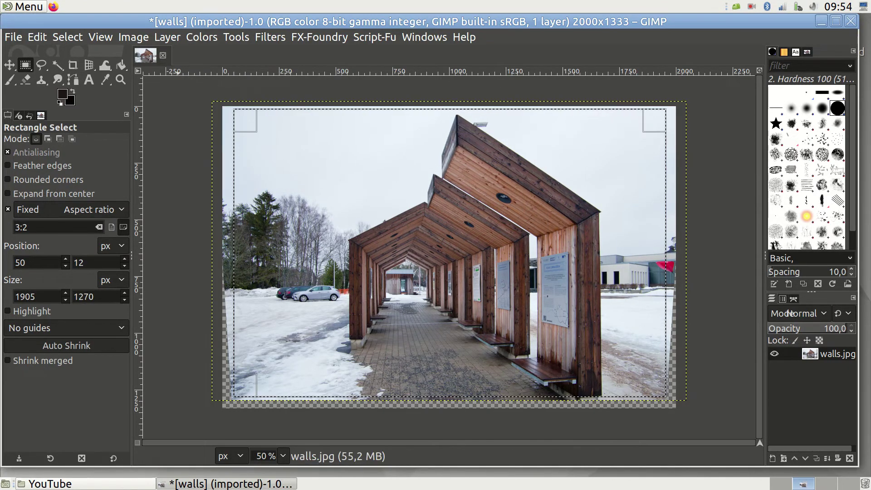
key(alt+i)
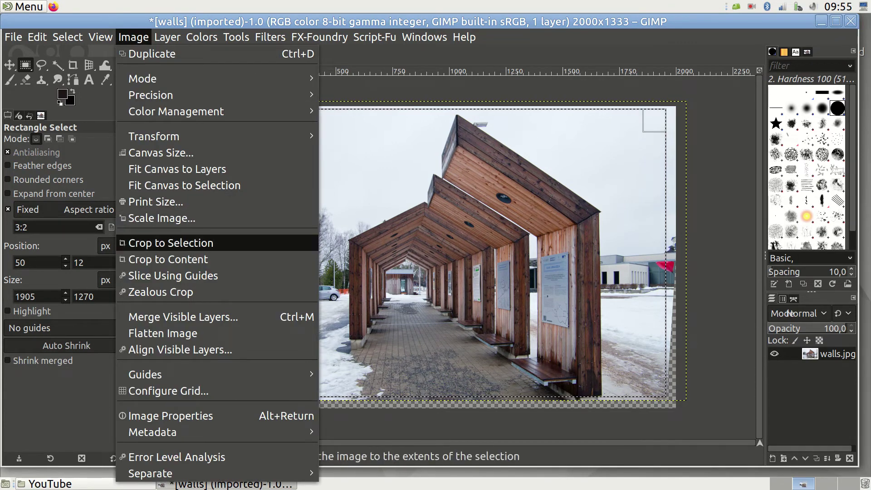
click(205, 241)
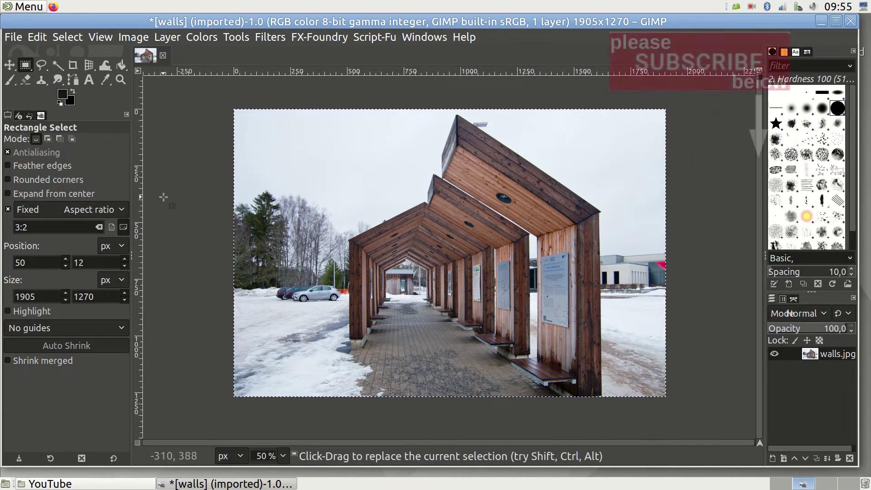